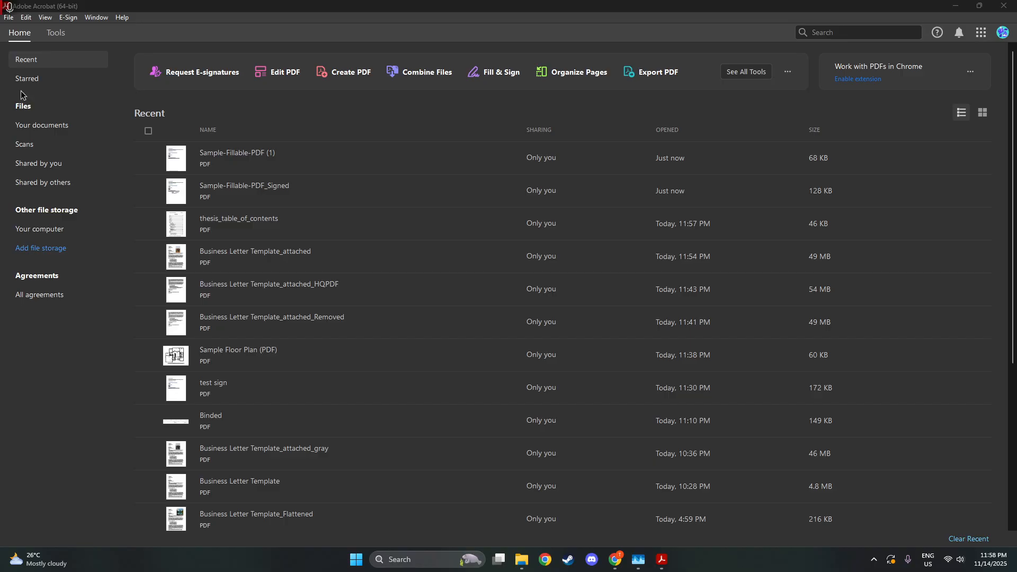
- Open Sample-Fillable-PDF (1) for form editing with Prepare Form and inspect the Dependent Name and Dependent Age fields in the table
double_click(211, 157)
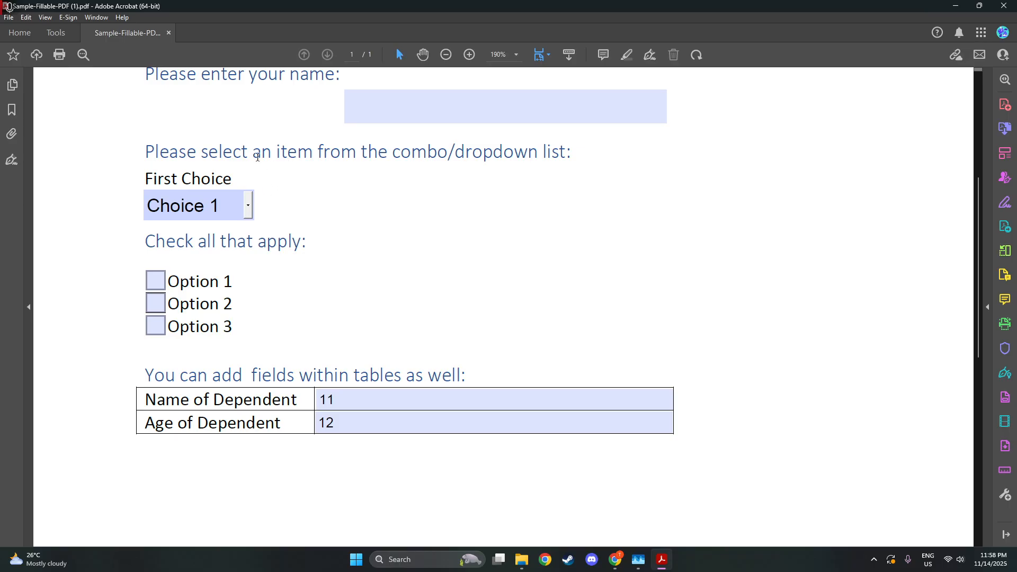
click(54, 34)
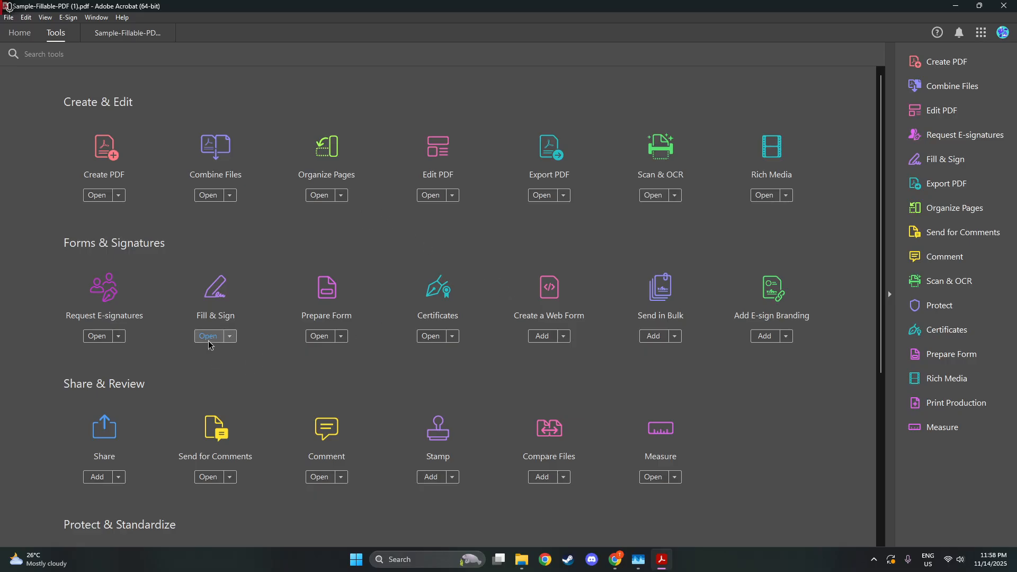
click(319, 337)
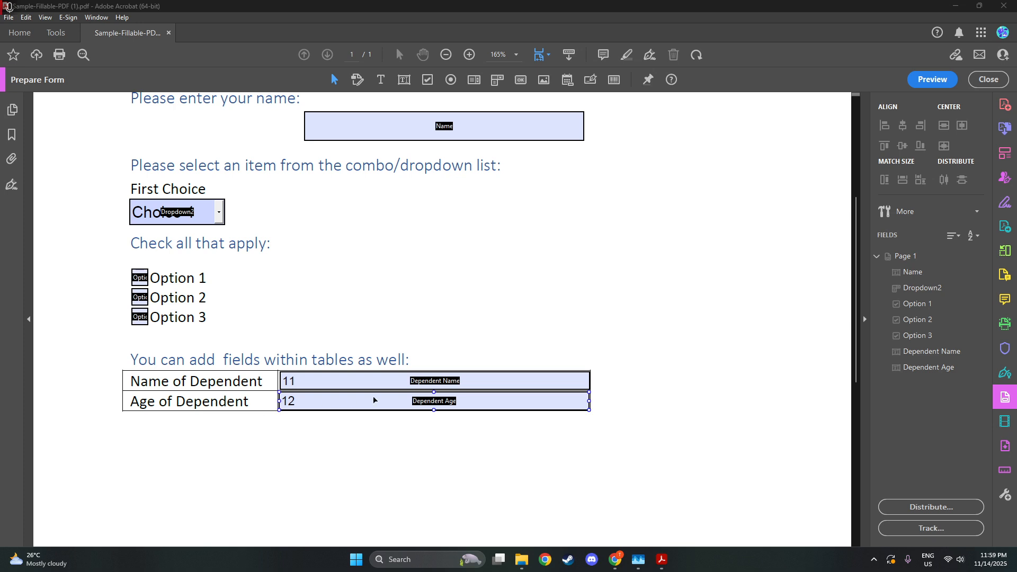
click(420, 387)
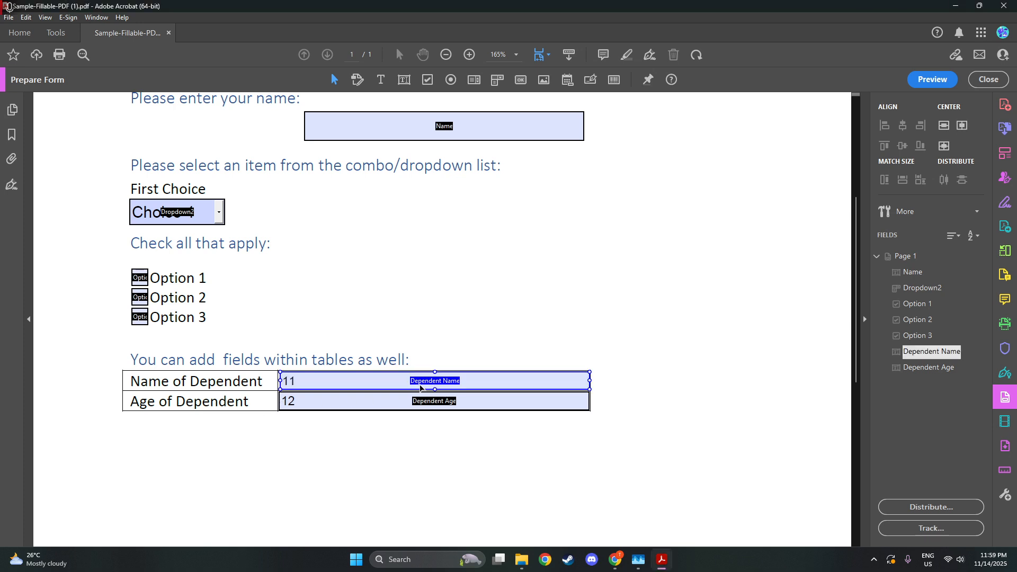
click(412, 407)
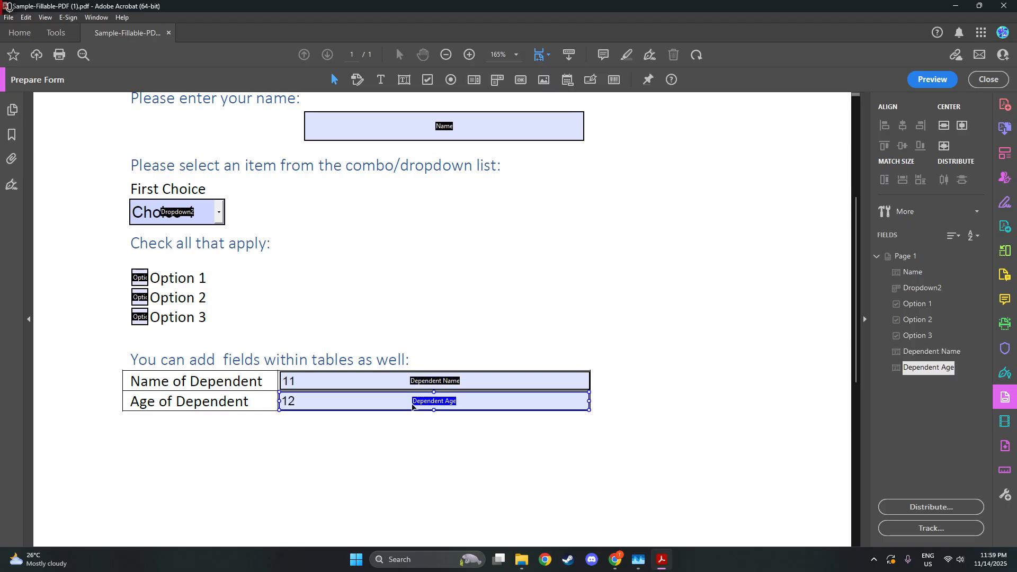
- Add a text field in the blank area above and right of the dependents table and name it Result
click(404, 82)
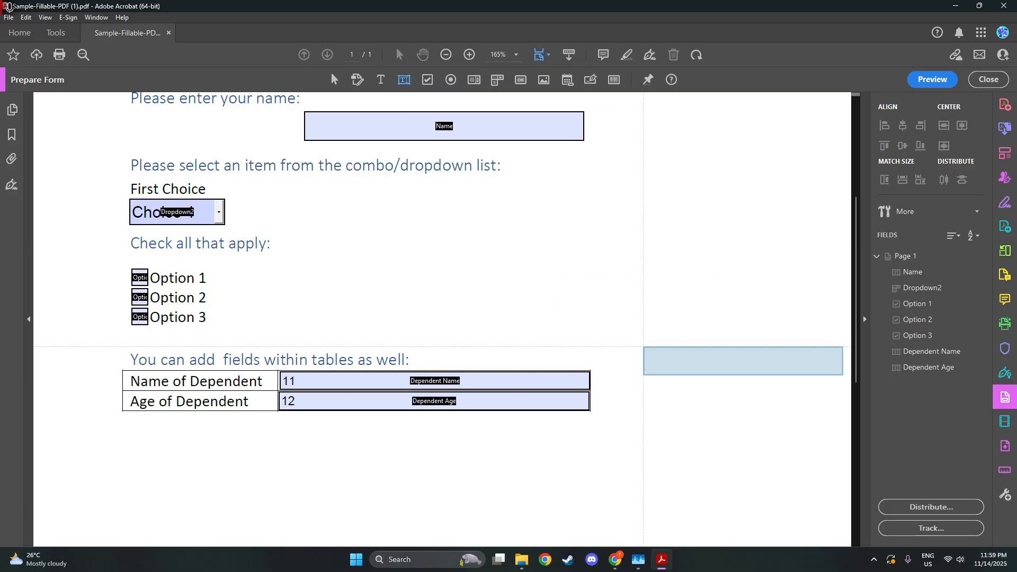
click(574, 286)
click(633, 339)
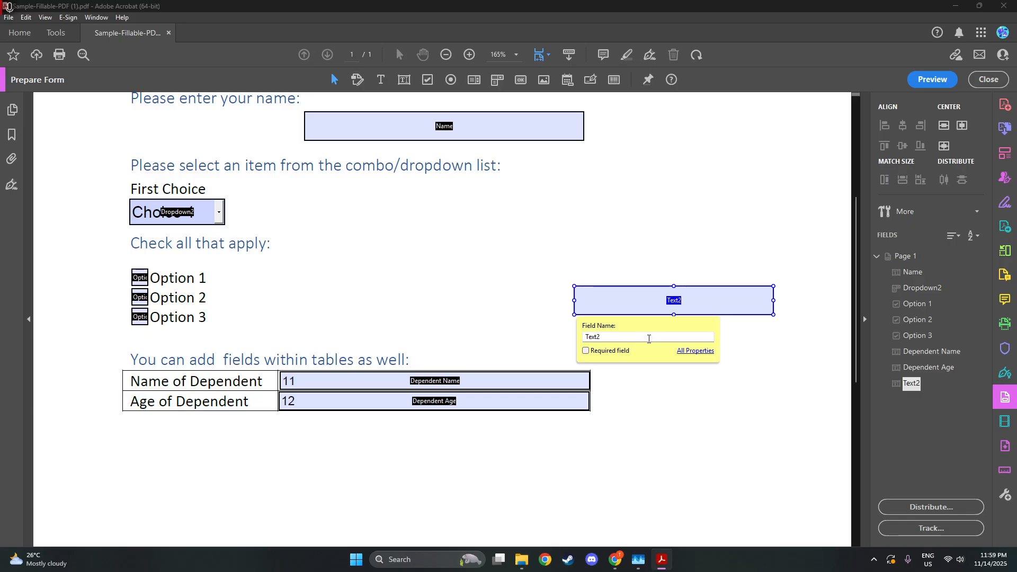
click(648, 339)
drag(637, 337, 549, 333)
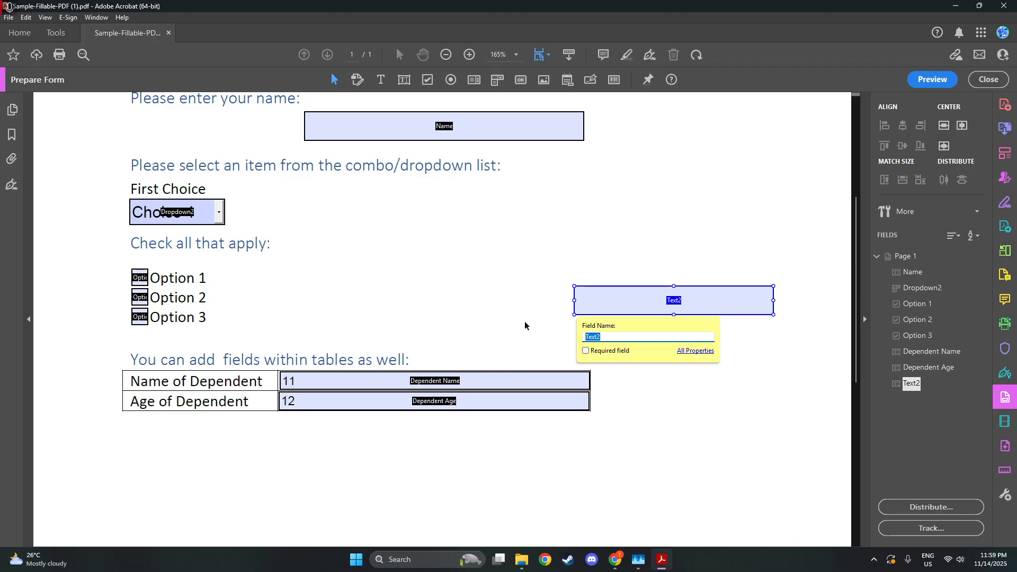
text(Result)
- Set the Result field's calculation in its properties to the sum (+) of other fields
right_click(667, 300)
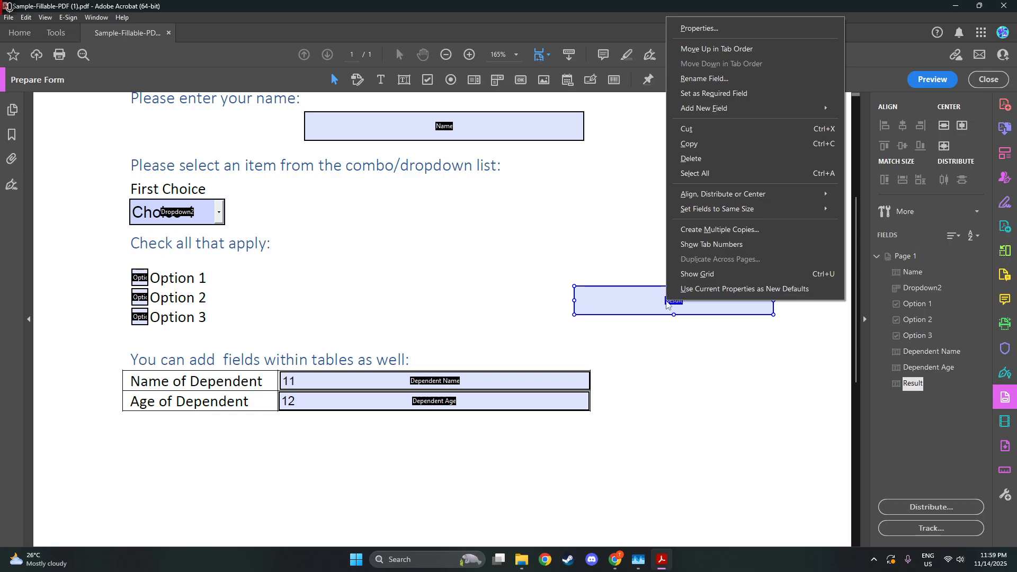
click(723, 33)
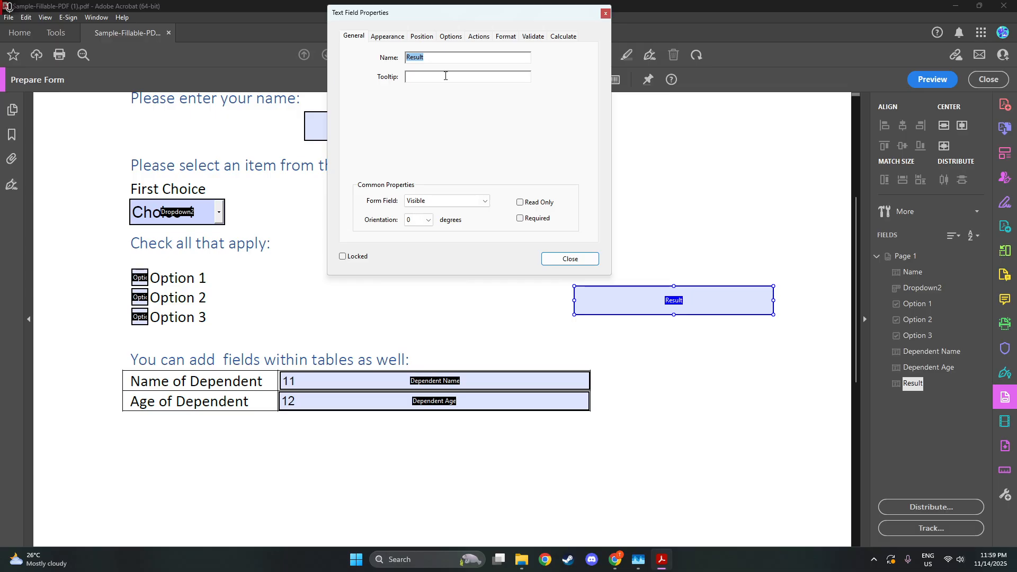
click(560, 38)
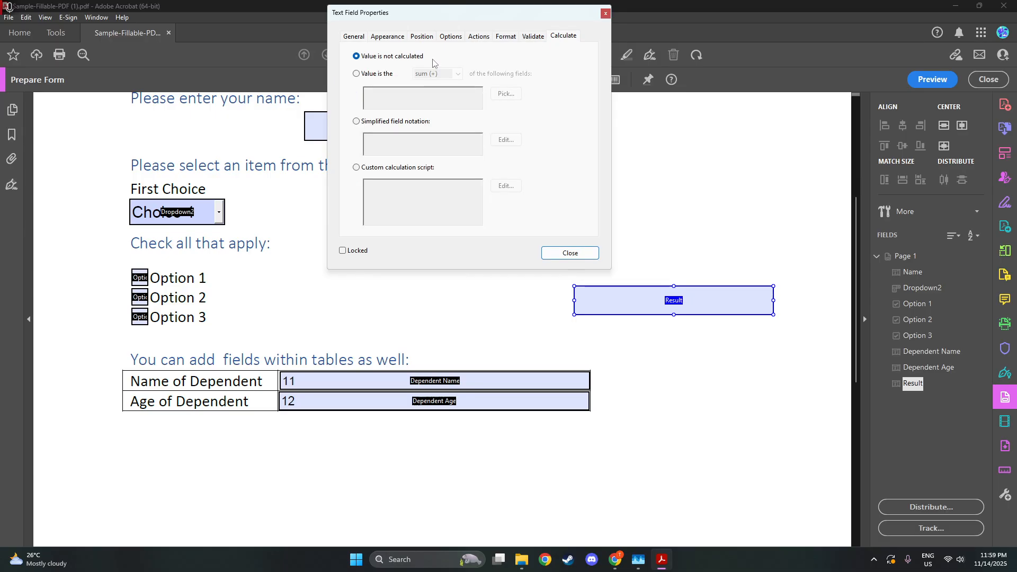
click(380, 77)
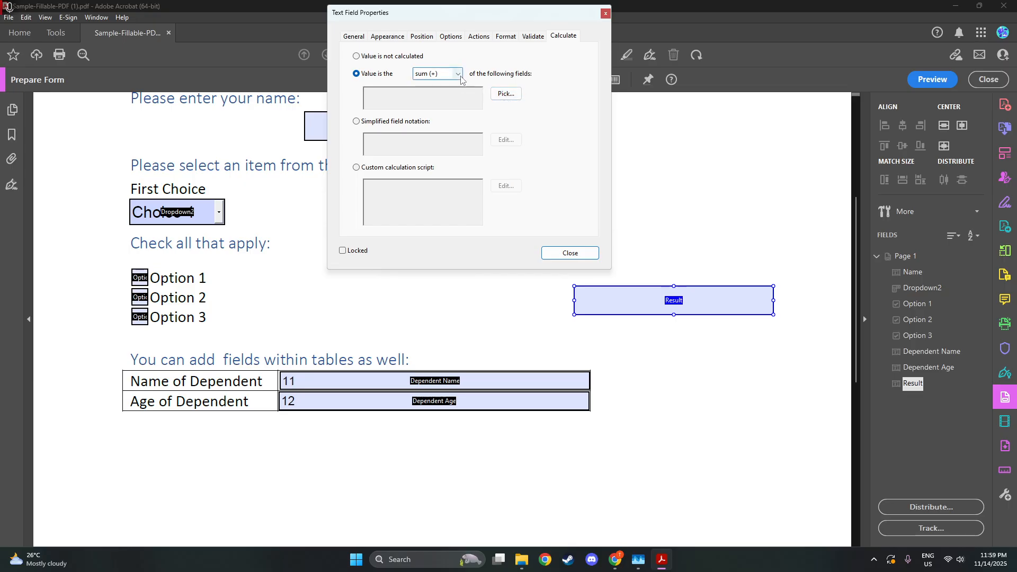
- Pick Dependent Name and Dependent Age as the fields that the Result calculation adds up
click(505, 94)
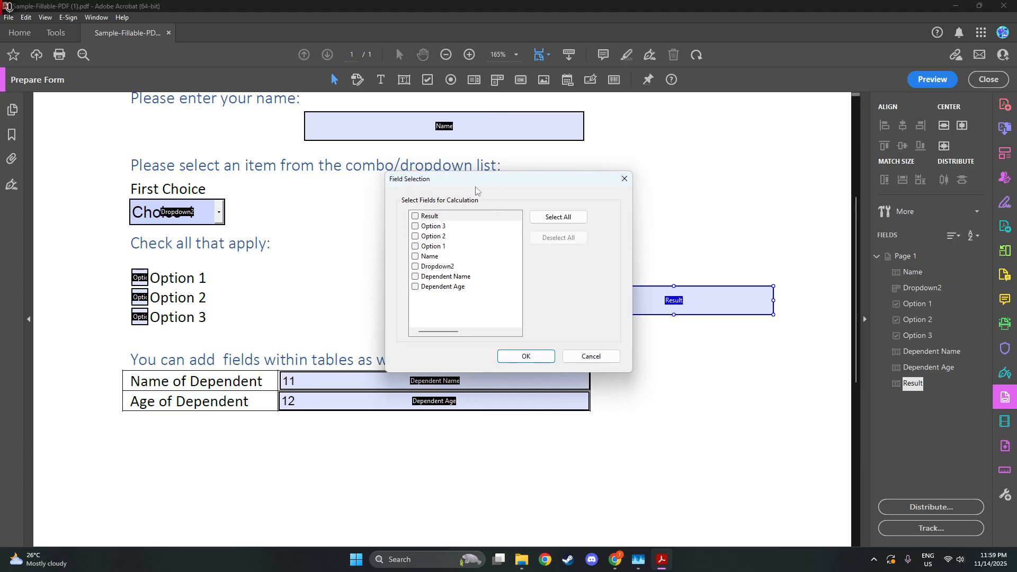
drag(475, 186, 535, 149)
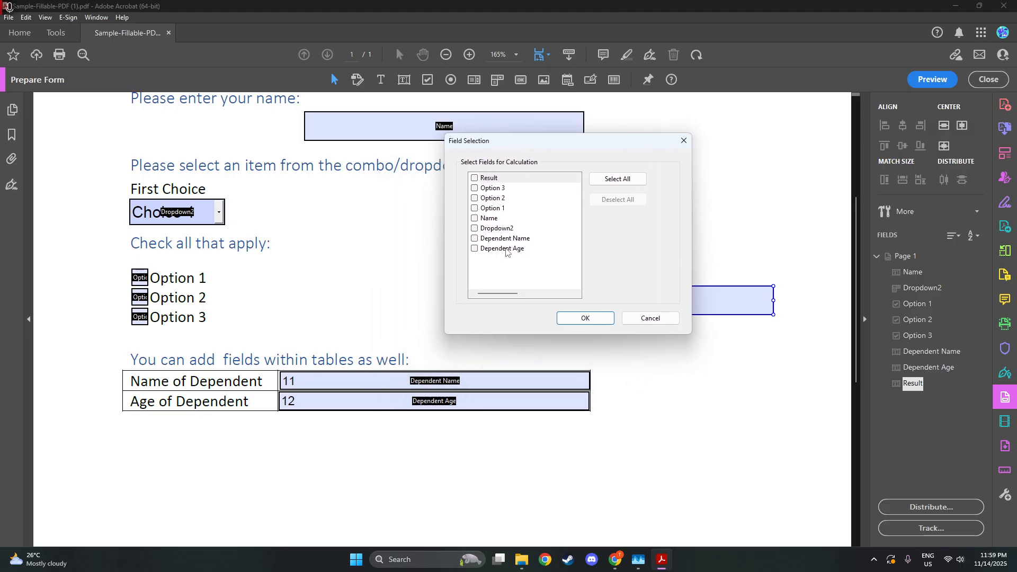
click(511, 239)
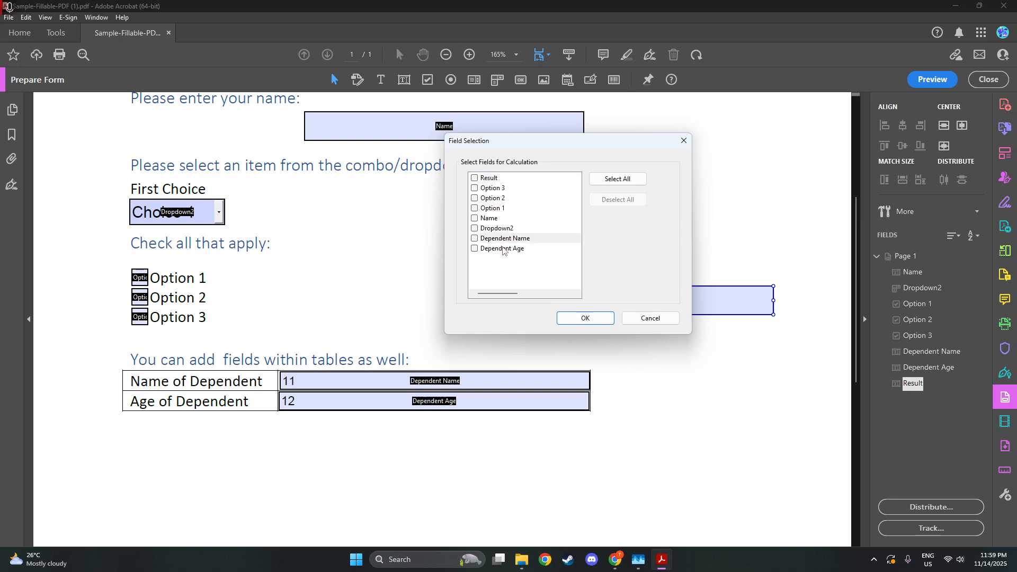
click(475, 239)
click(474, 248)
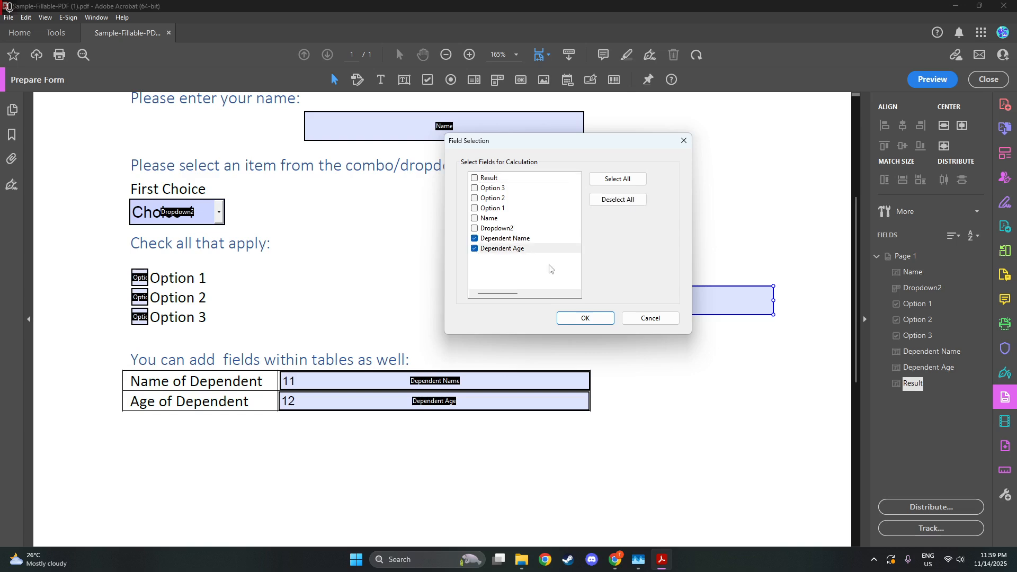
click(578, 318)
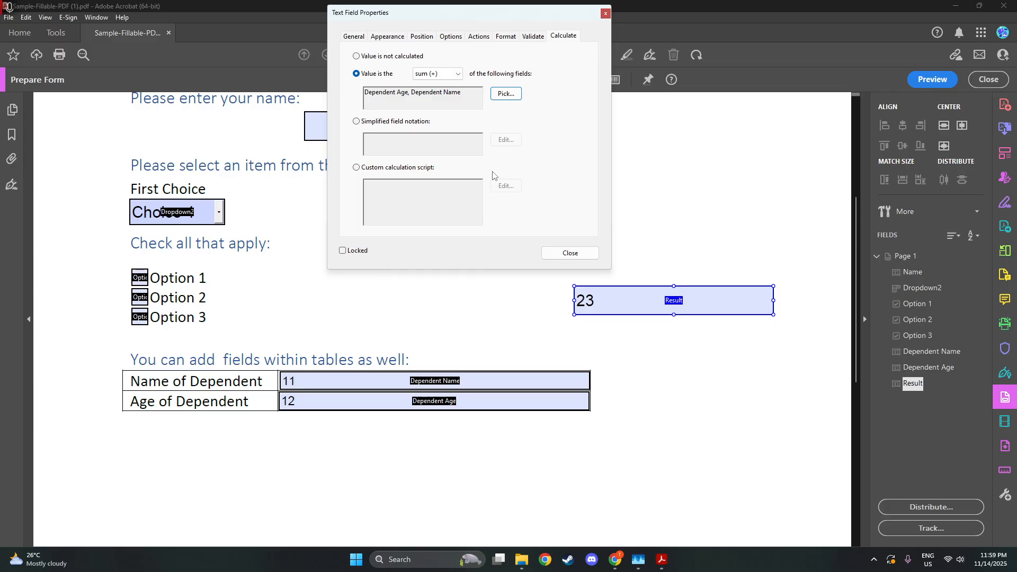
- Switch Result to a custom calculation script, restore the sum of Dependent Age and Dependent Name, and close the field properties
click(408, 168)
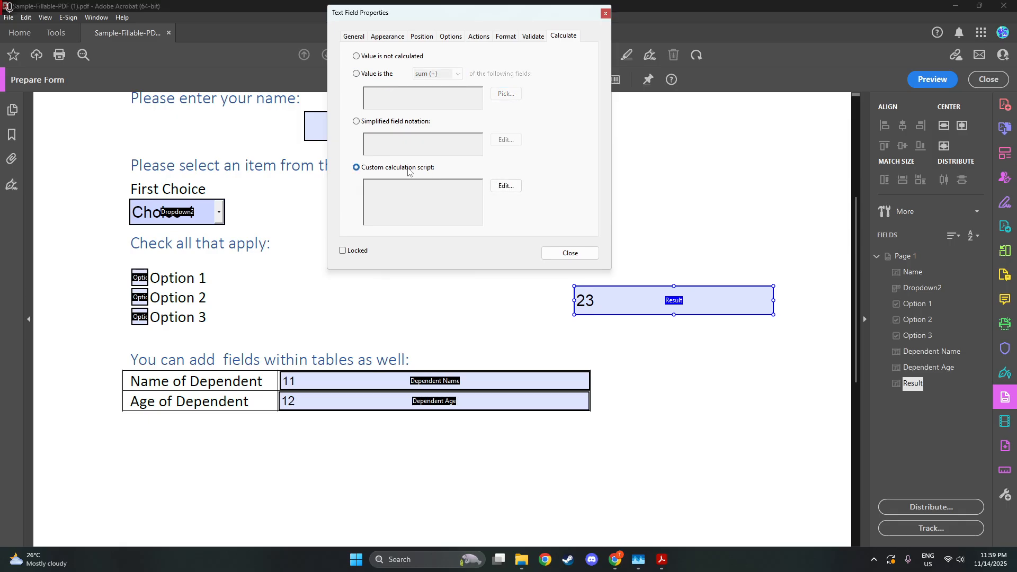
click(376, 76)
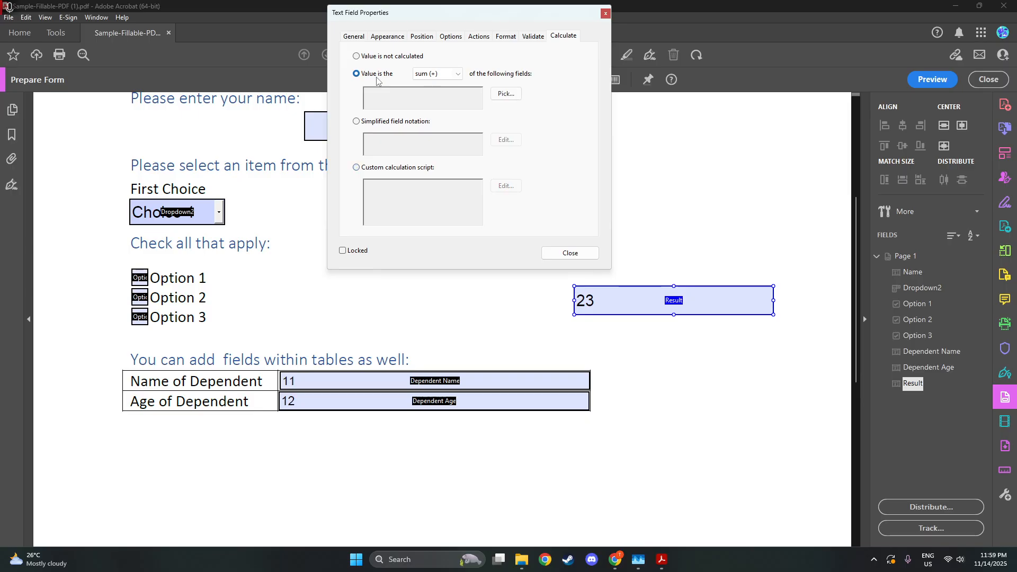
click(506, 93)
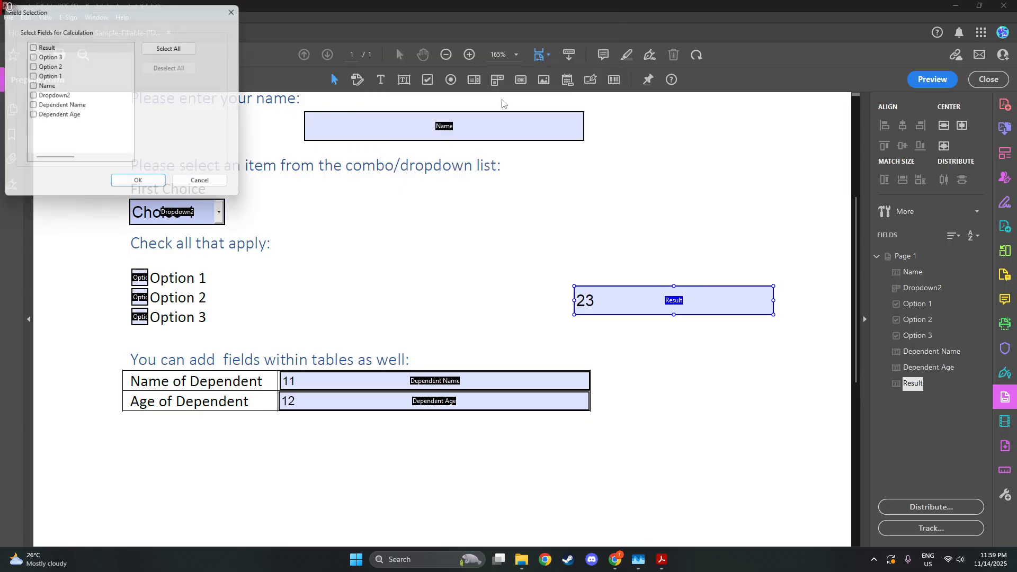
click(31, 117)
click(31, 106)
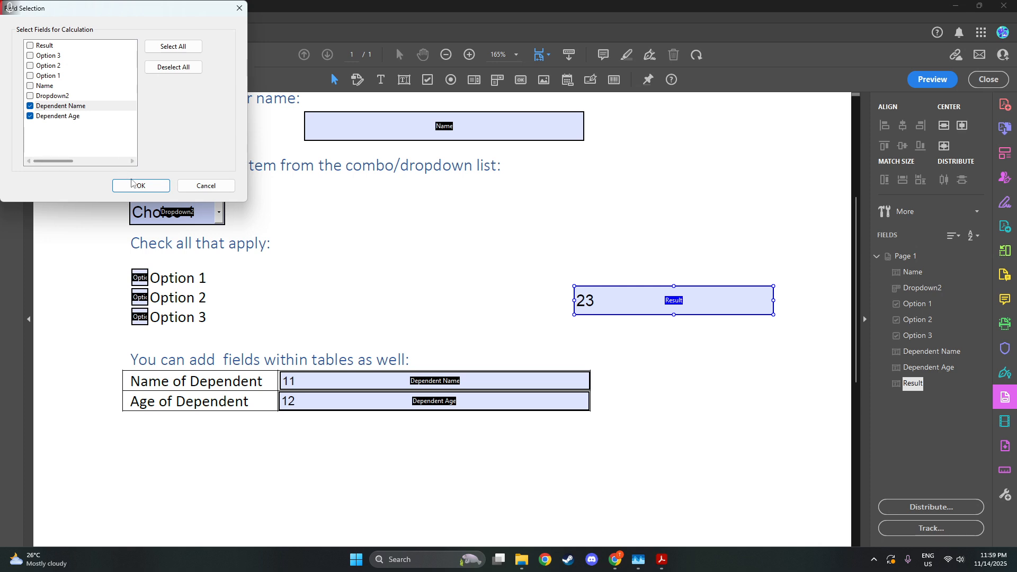
click(134, 184)
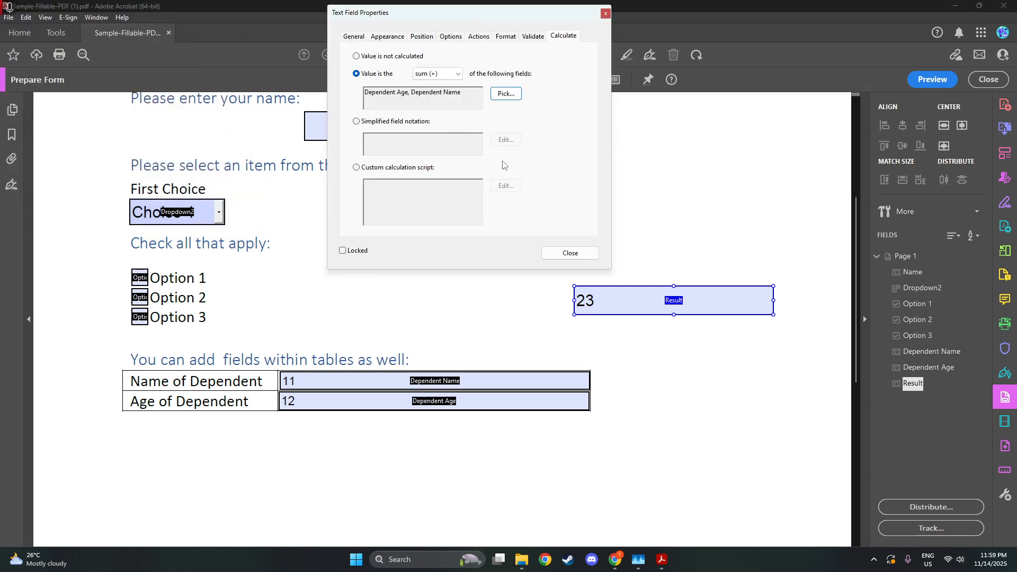
click(561, 258)
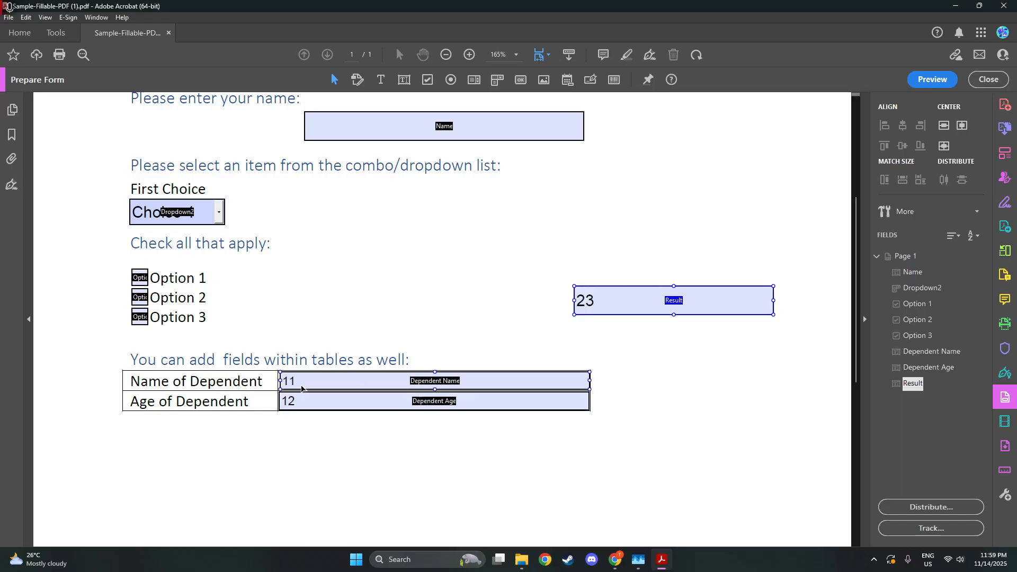
- Leave form editing and test the calculation by changing the Name of Dependent value to 10
click(300, 387)
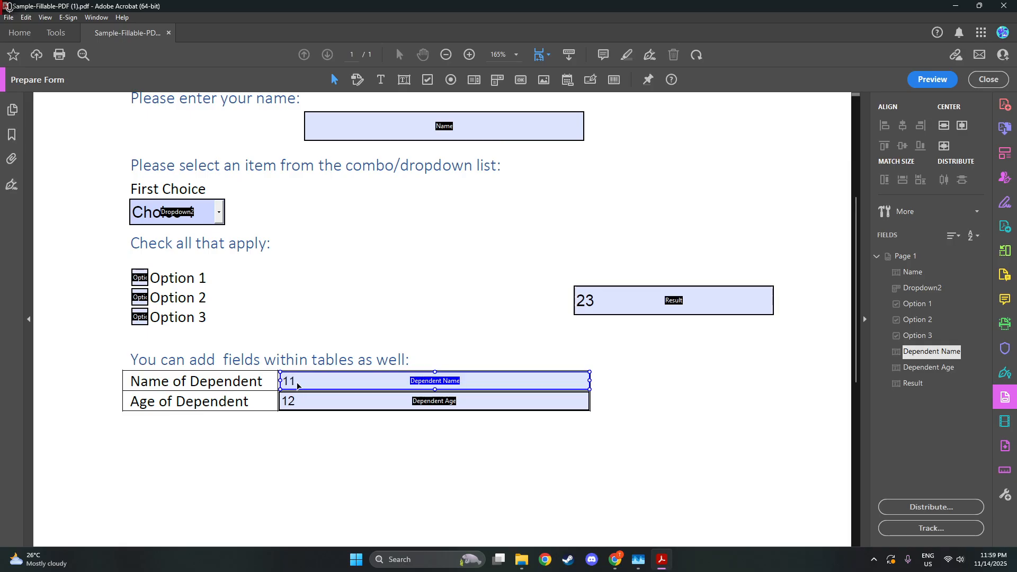
click(991, 80)
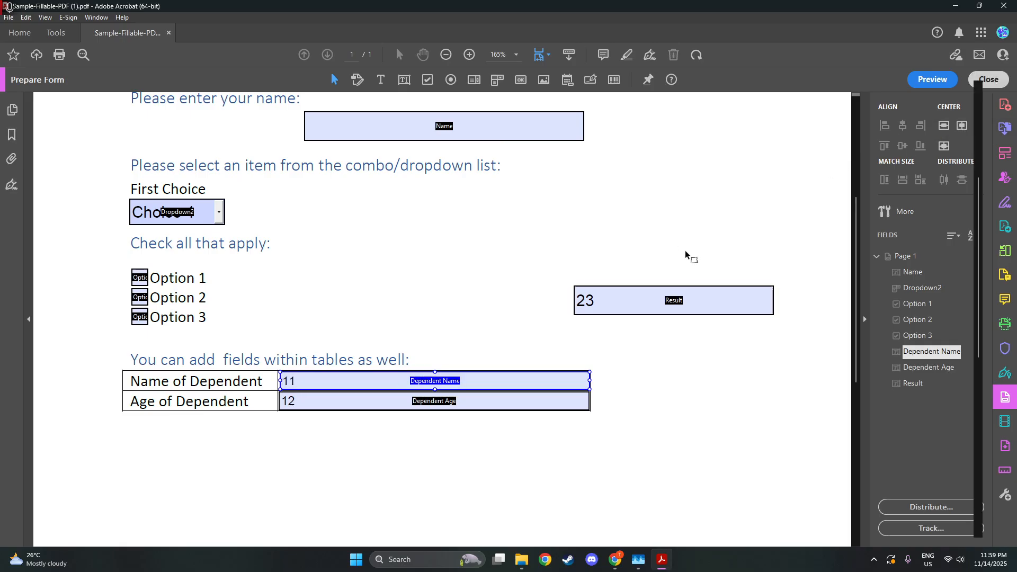
click(349, 405)
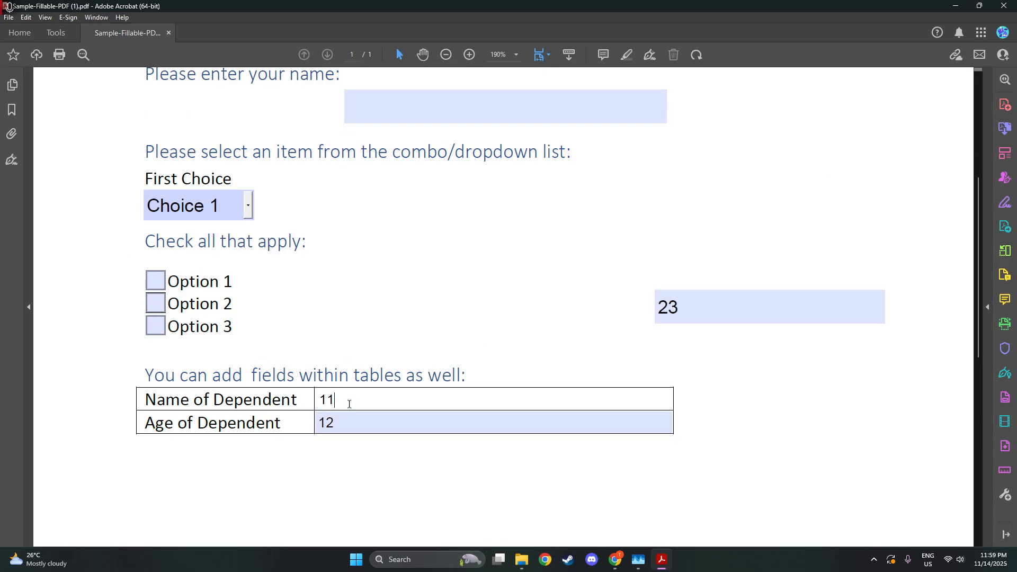
drag(334, 401, 331, 401)
text(0)
click(430, 377)
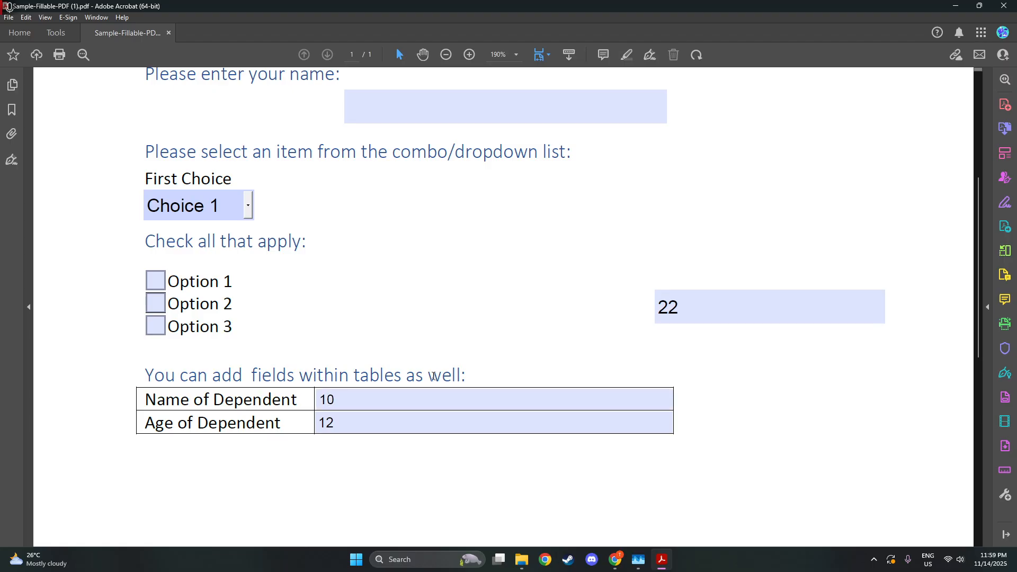
- Test the sum again by setting the Name of Dependent value to 24
click(391, 399)
drag(336, 401, 294, 400)
text(24)
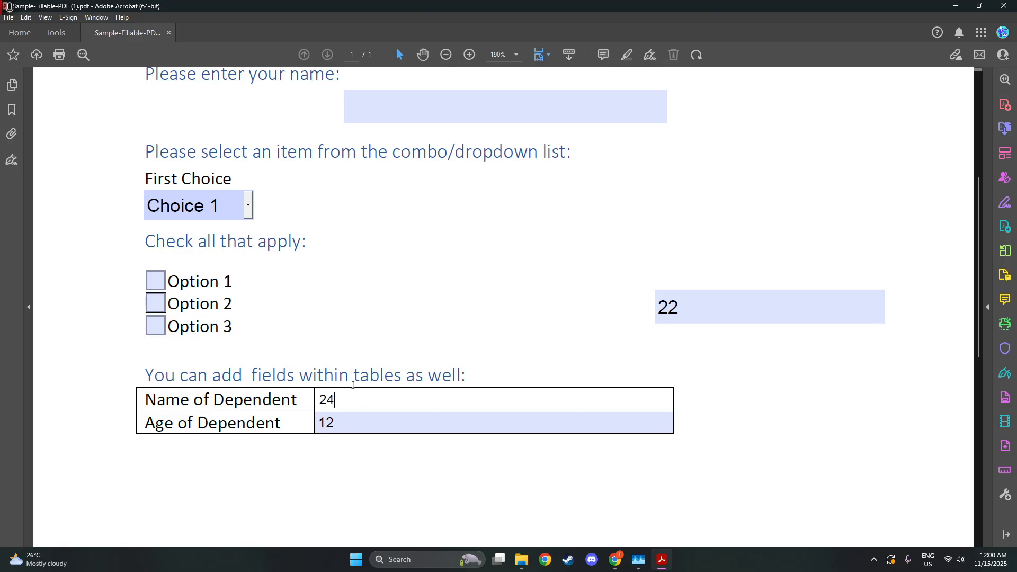
click(442, 382)
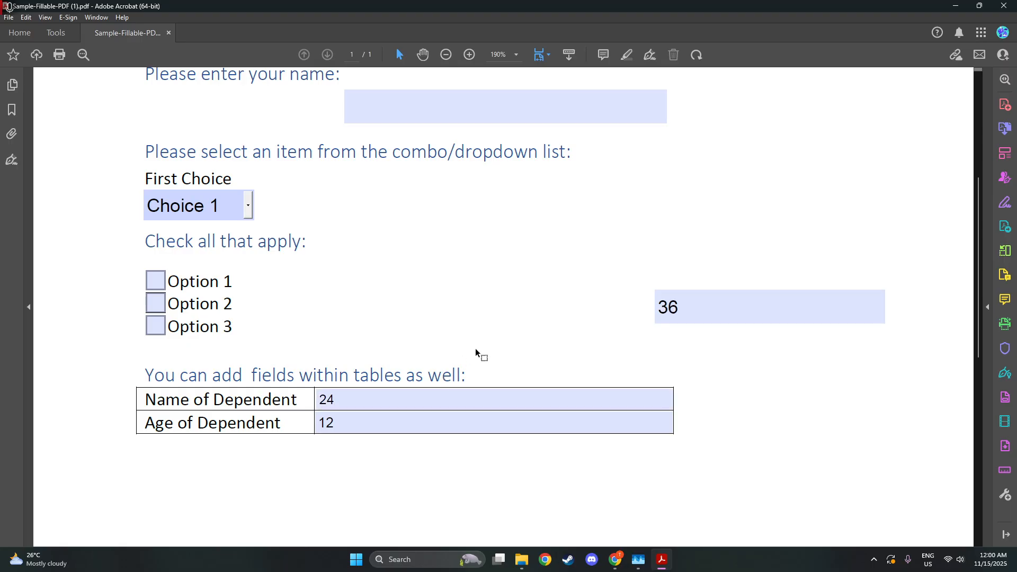